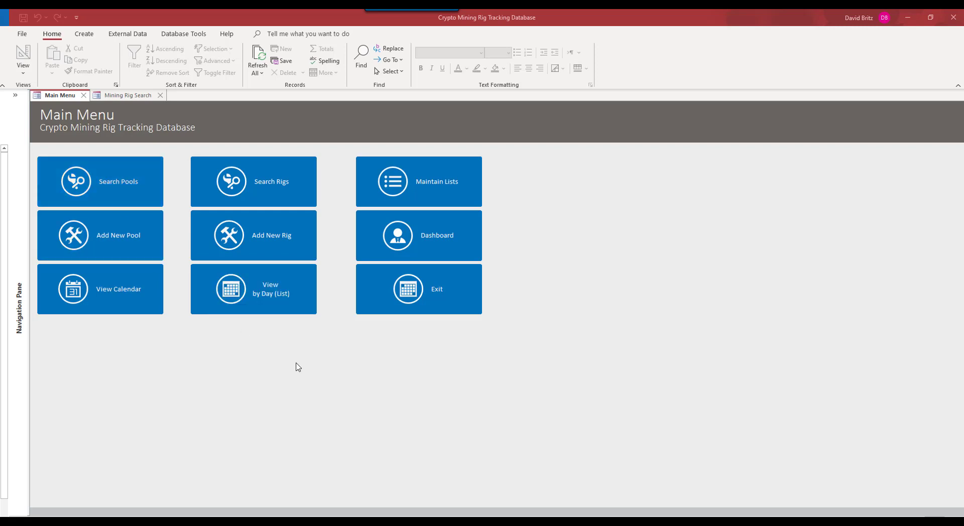
# Step: Open Lookup Maintenance and browse the Hashrate, Wallet Type, Pool Type and Currency Type lists
pyautogui.click(407, 188)
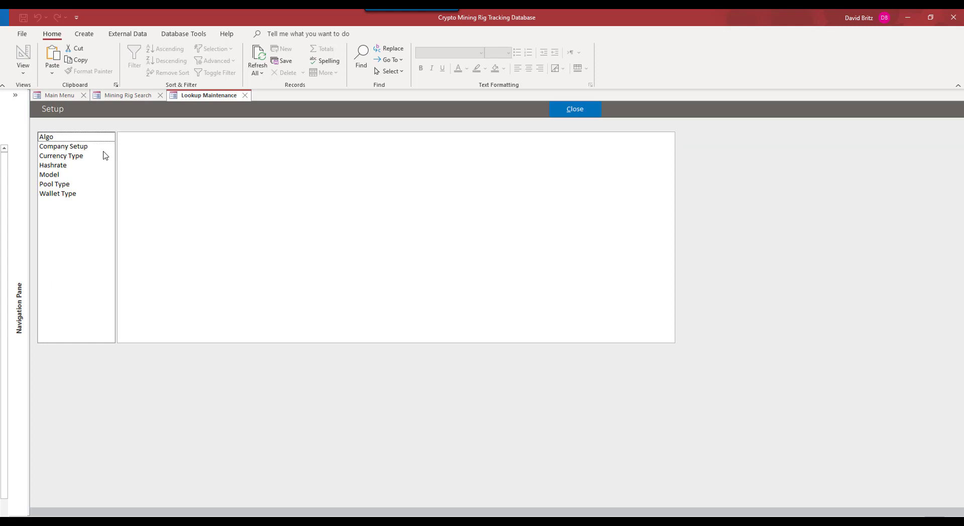
pyautogui.click(57, 157)
pyautogui.click(55, 167)
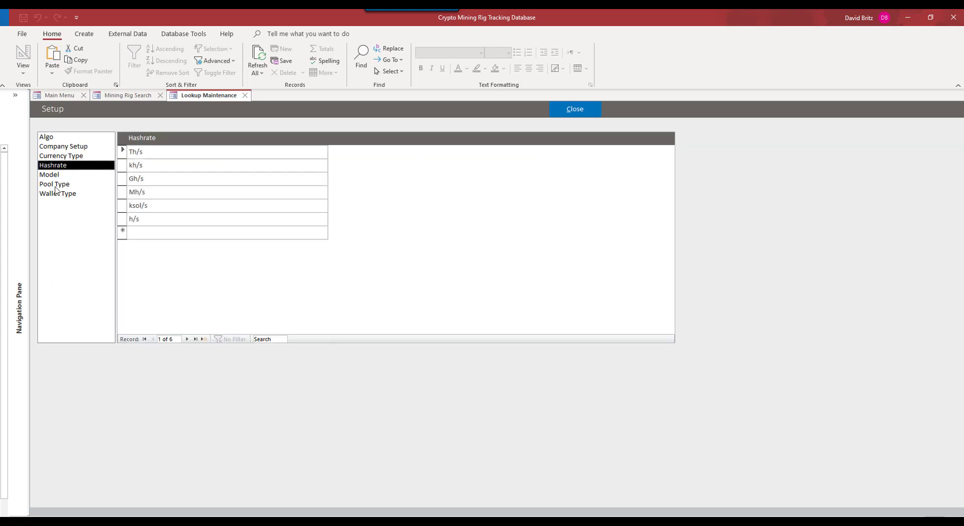
pyautogui.click(57, 193)
pyautogui.click(56, 183)
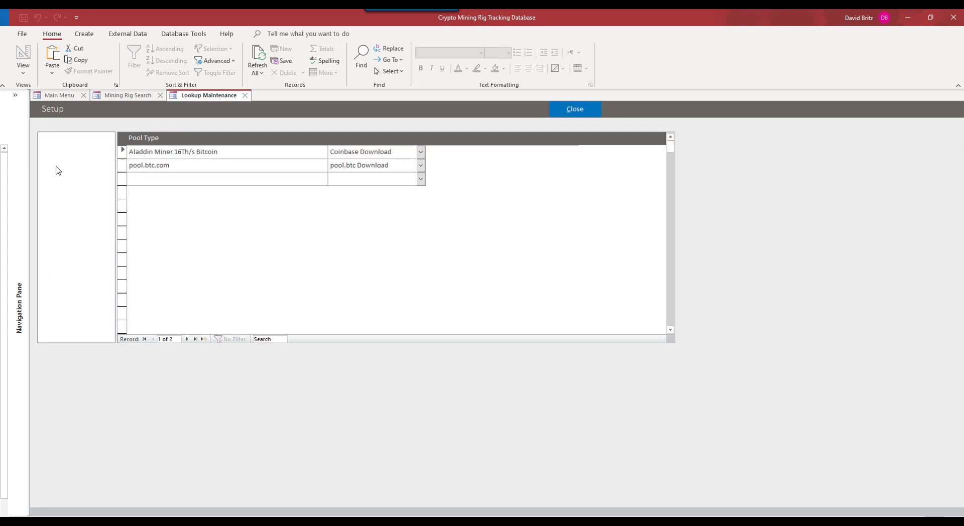
pyautogui.click(56, 165)
pyautogui.click(57, 157)
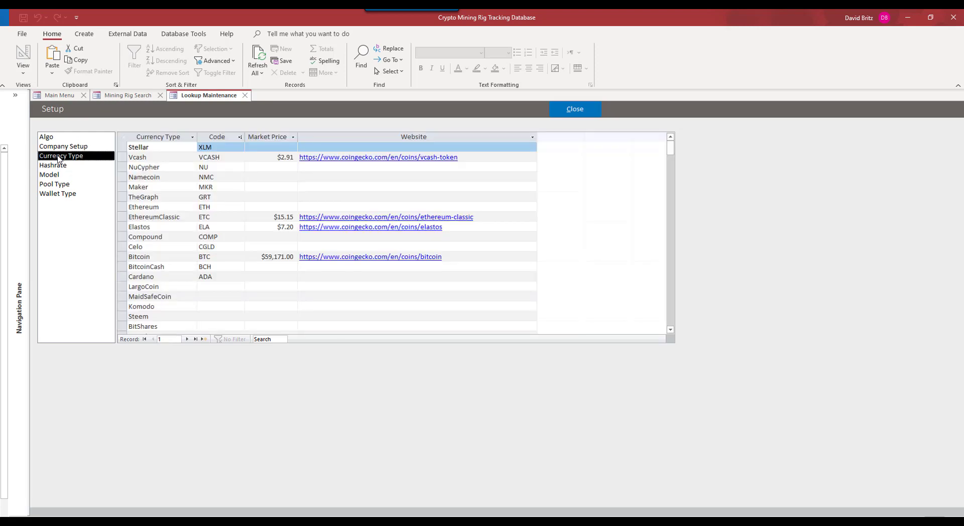
# Step: Review the Company Setup details, then the Currency Type, Hashrate units and rig Model lists
pyautogui.click(62, 148)
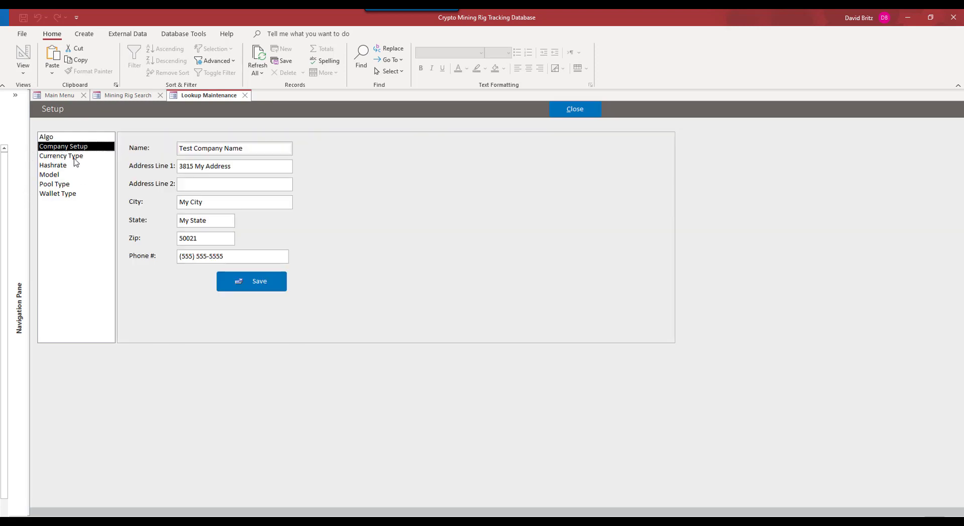
pyautogui.click(74, 159)
pyautogui.click(62, 166)
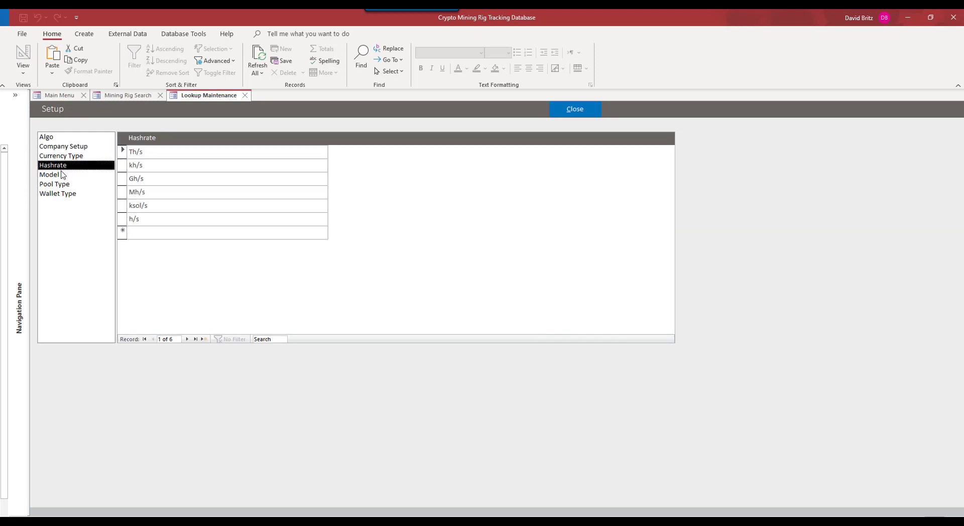
pyautogui.click(62, 175)
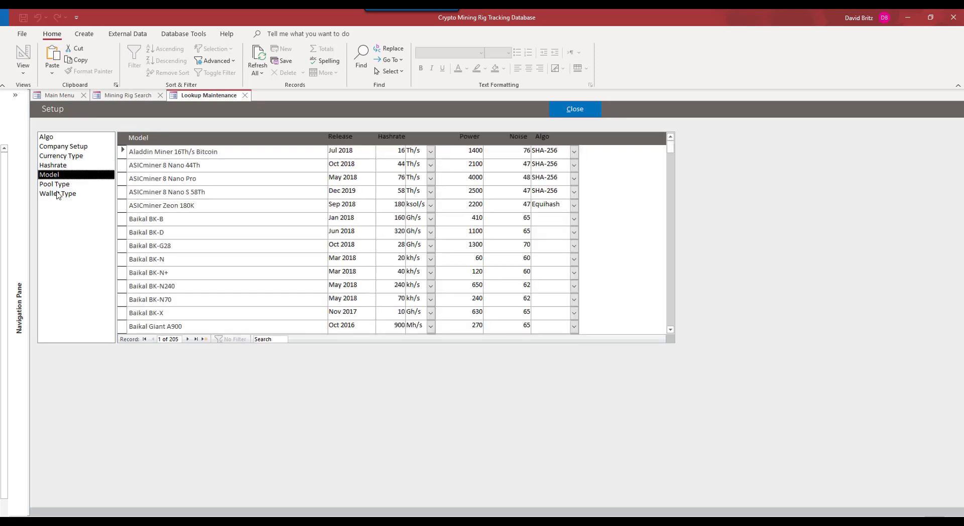
pyautogui.scroll(-5, 318, 272)
pyautogui.scroll(5, 319, 261)
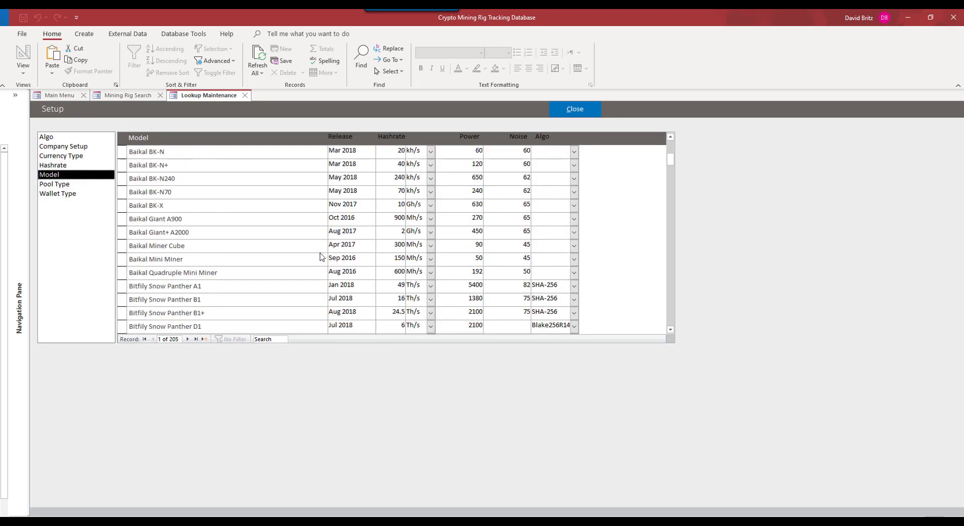
pyautogui.scroll(3, 320, 245)
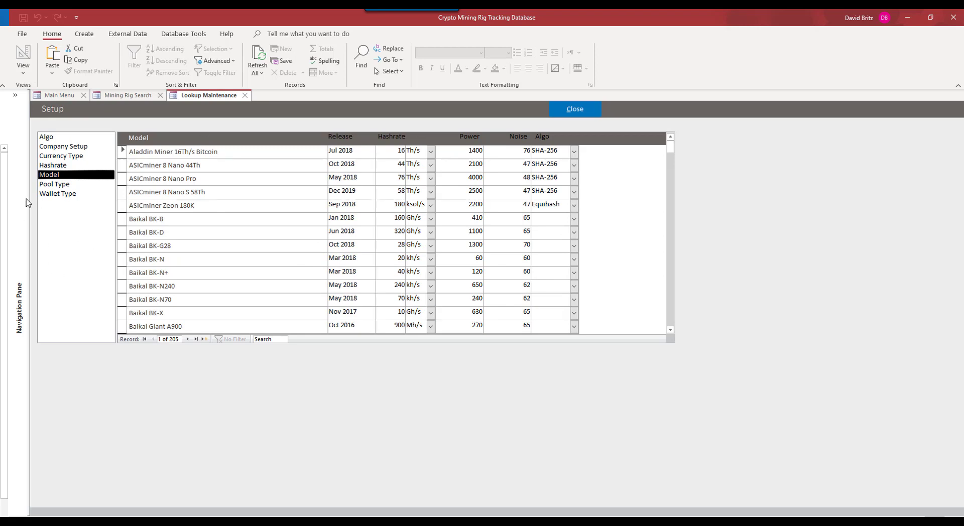
# Step: Compare the Wallet Company and Pool Type lists, ending on the six wallet companies
pyautogui.click(49, 195)
pyautogui.click(54, 185)
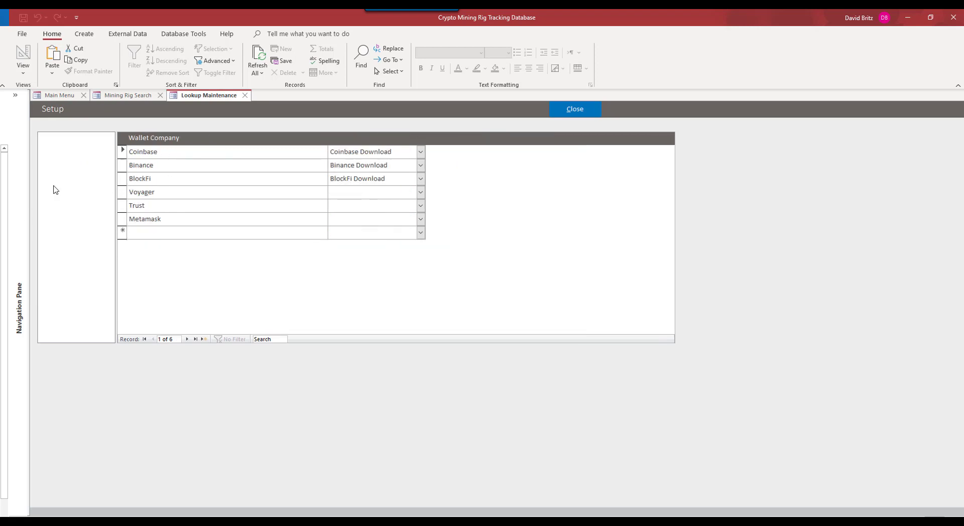
pyautogui.click(72, 196)
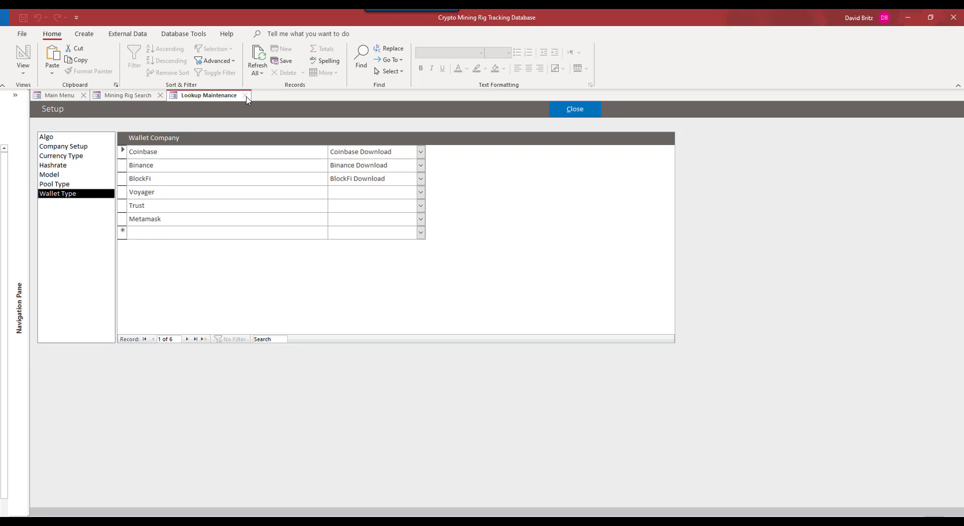
# Step: Close Lookup Maintenance and run a pool search listing all pools
pyautogui.click(571, 114)
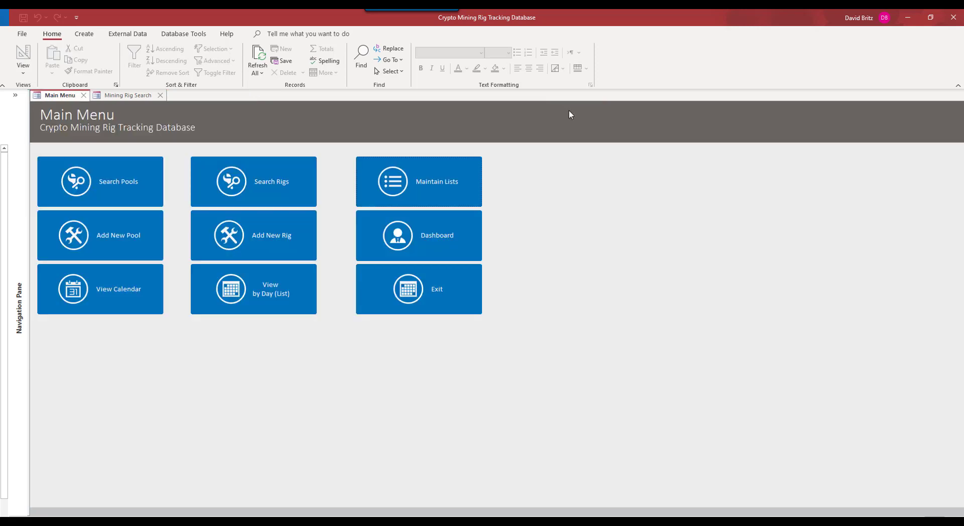
pyautogui.click(106, 182)
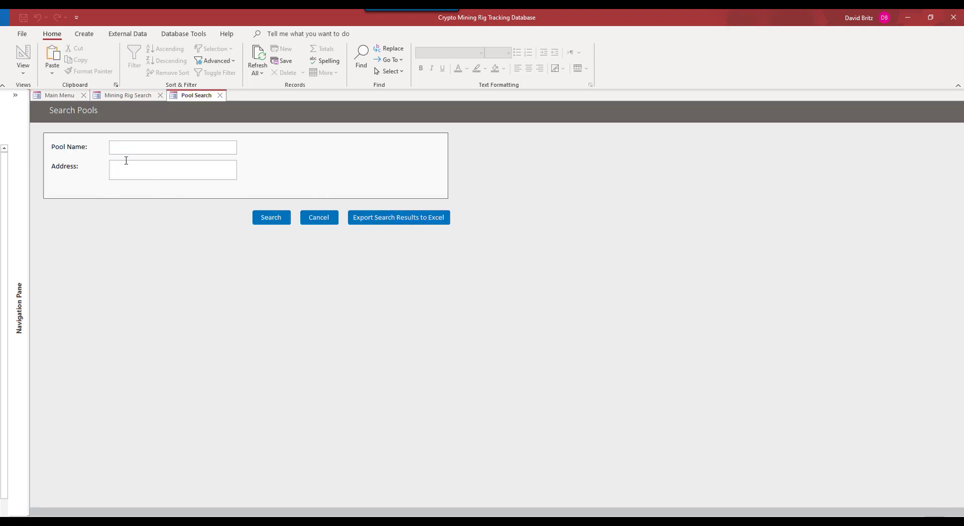
pyautogui.click(274, 222)
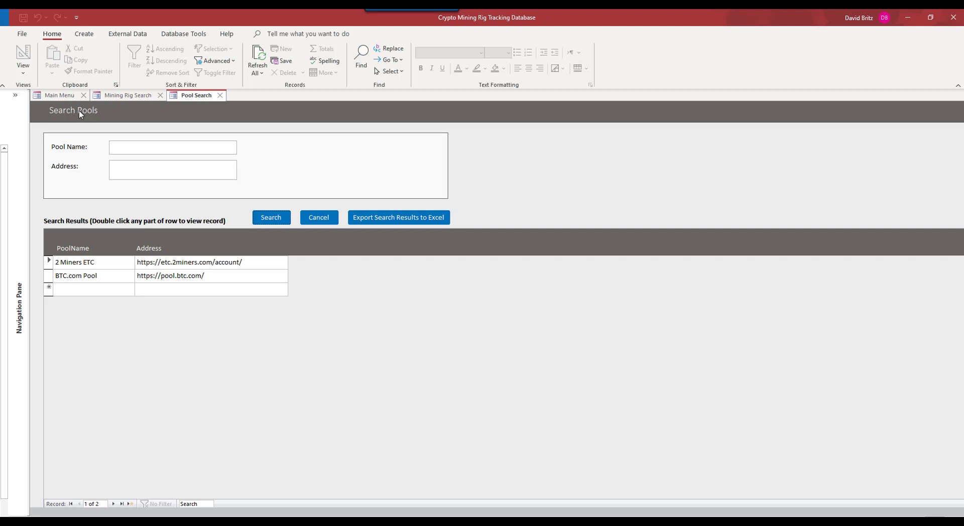
pyautogui.click(48, 96)
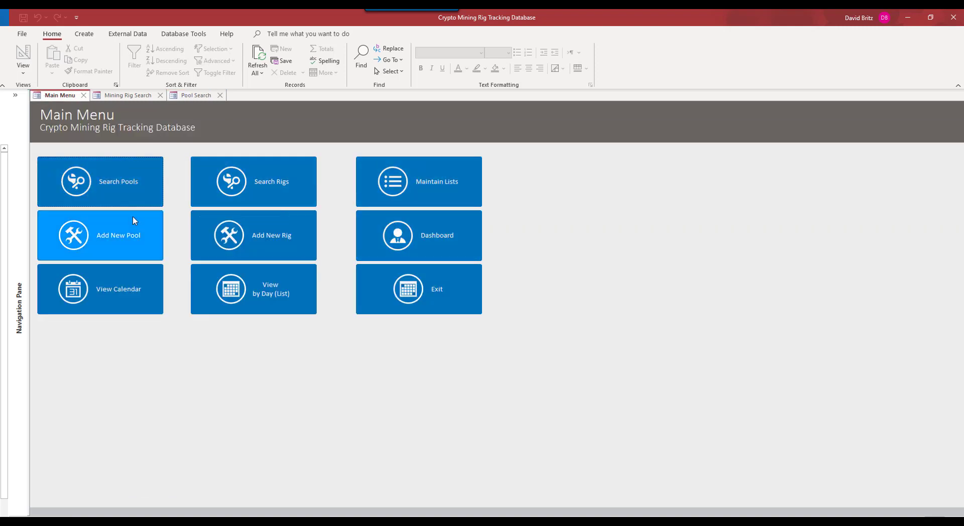
# Step: List all rigs in the rig search, then close the Pool Search and Mining Rig Search tabs
pyautogui.click(276, 167)
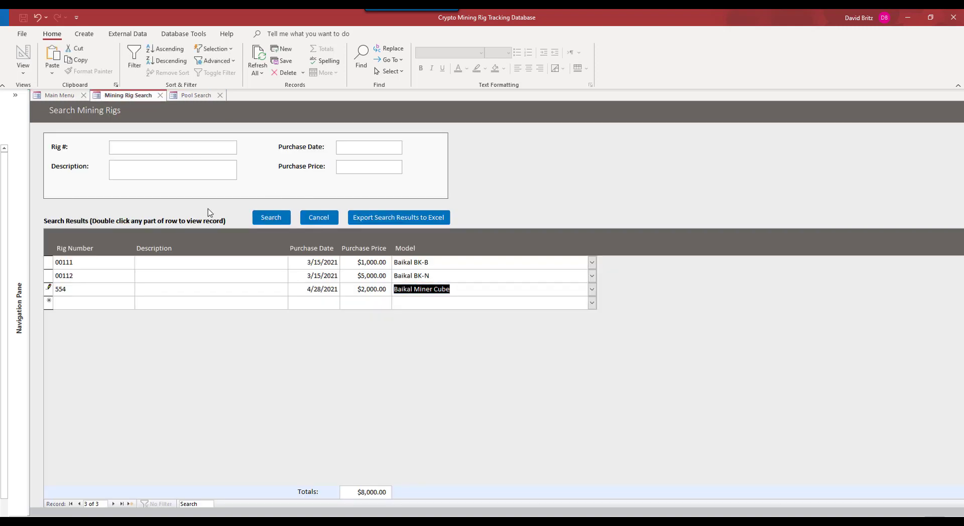
pyautogui.click(270, 223)
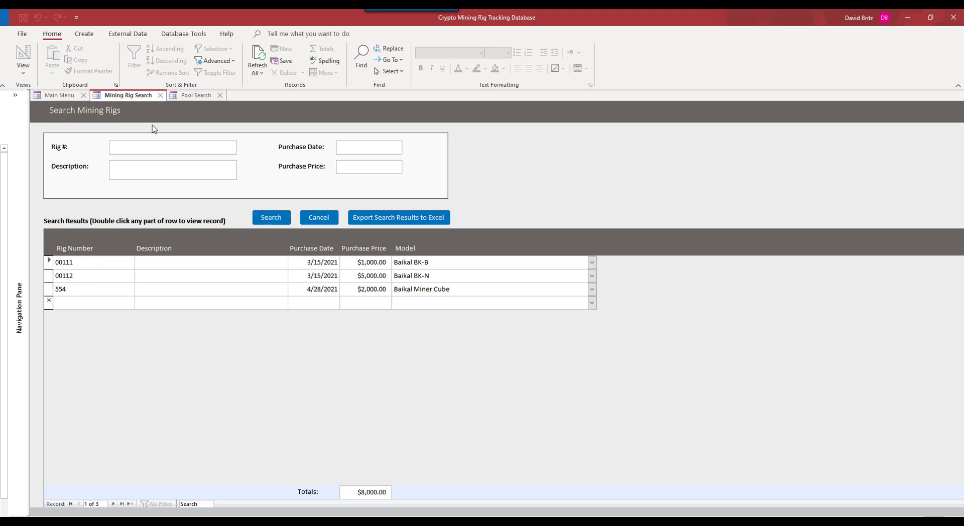
pyautogui.click(181, 167)
pyautogui.click(219, 96)
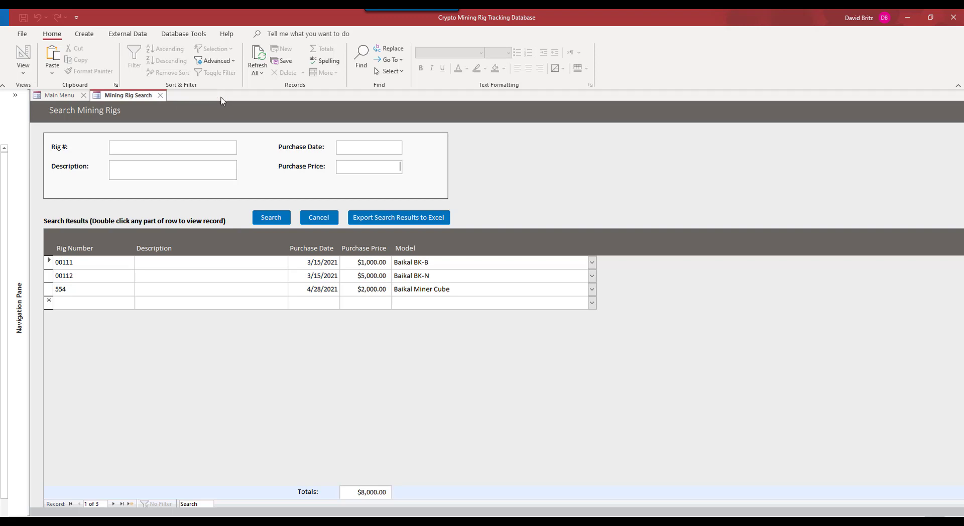
pyautogui.click(160, 95)
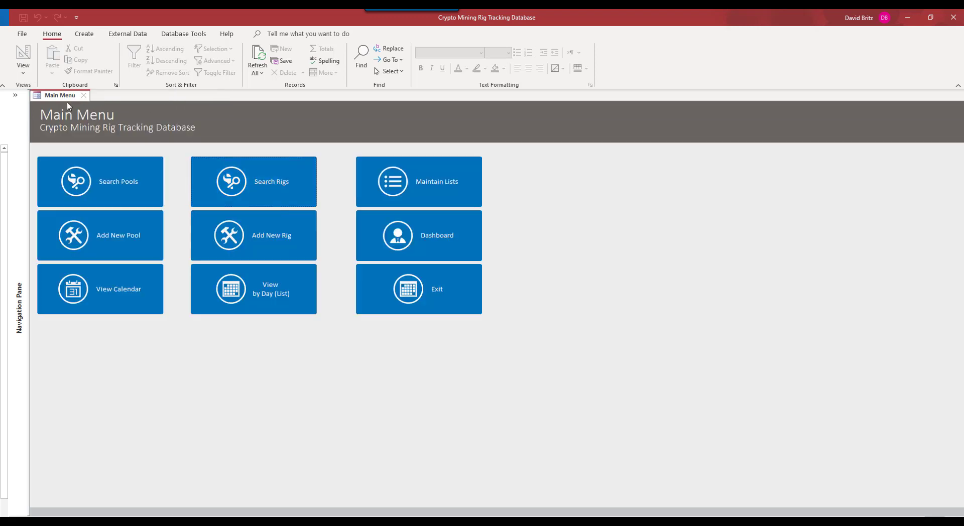
# Step: Add new rig 356 with the description 'This is the new Etherium Rig.'
pyautogui.click(311, 255)
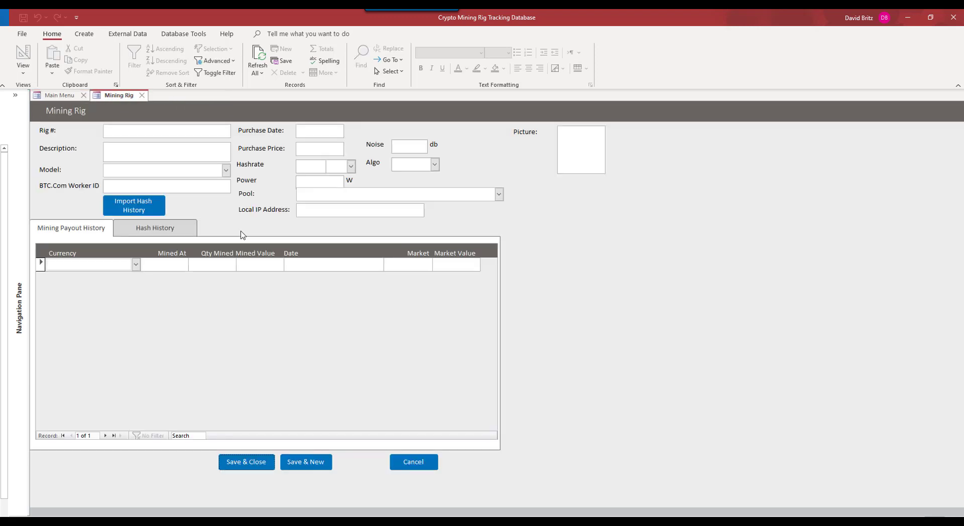
pyautogui.click(187, 137)
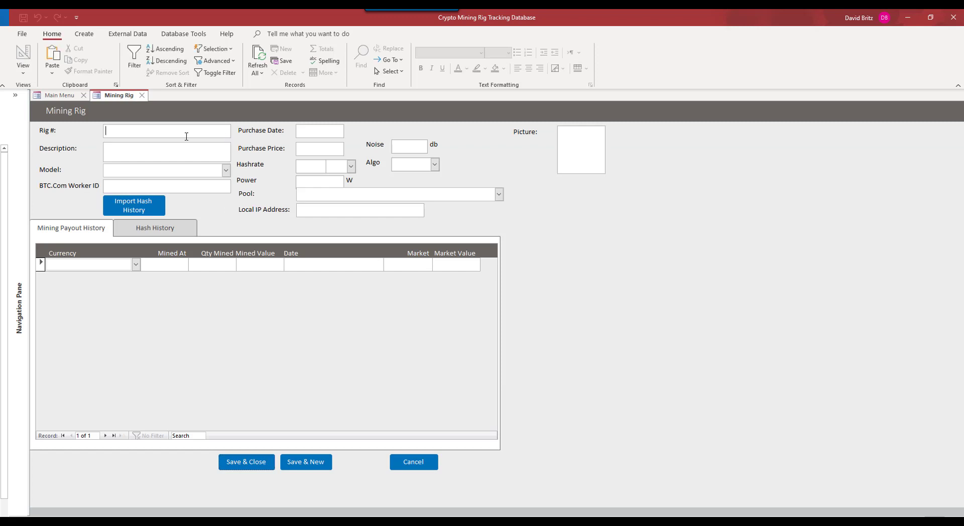
pyautogui.write('35')
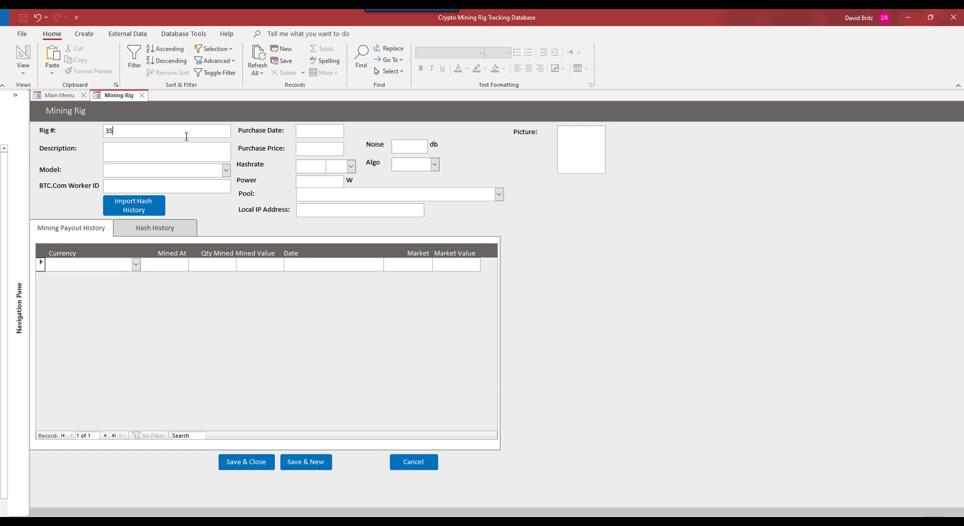
pyautogui.write('6')
pyautogui.write('This is the new m')
pyautogui.press('BackSpace')
pyautogui.write('Etherium')
pyautogui.write(' Rig.')
# Step: Set model MicroBT Whatsminer M10, pool 2 Miners ETC, purchase date 3/1/2021 and price $6,000.00
pyautogui.click(225, 170)
pyautogui.scroll(-3, 200, 277)
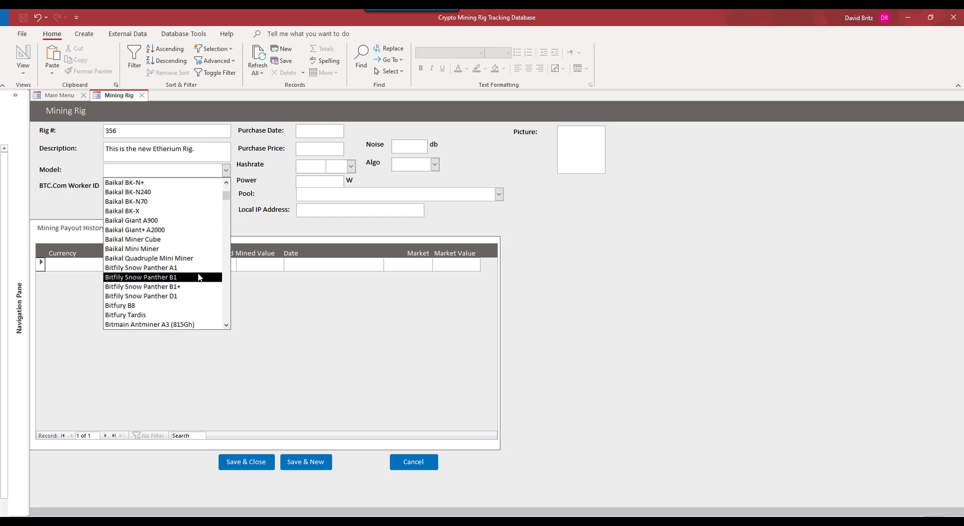
pyautogui.scroll(-2, 199, 277)
pyautogui.scroll(-15, 185, 295)
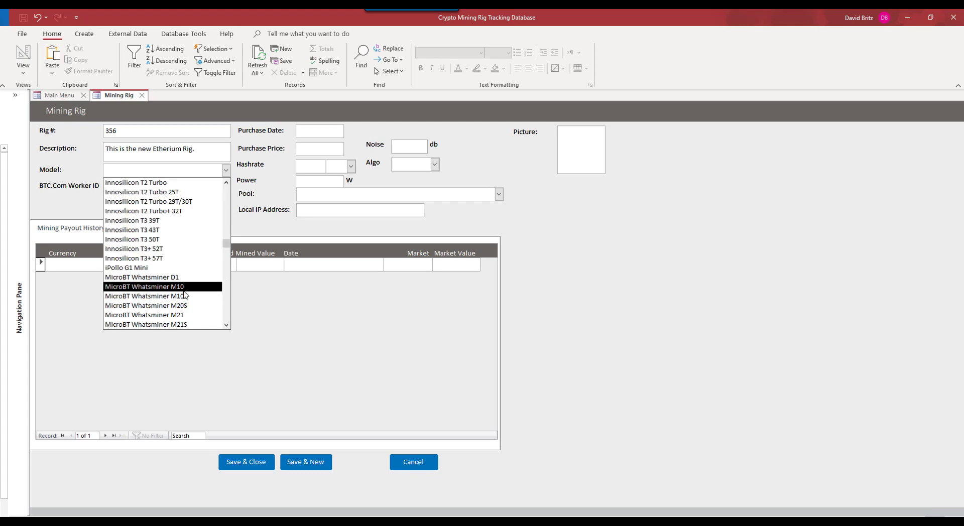
pyautogui.click(184, 290)
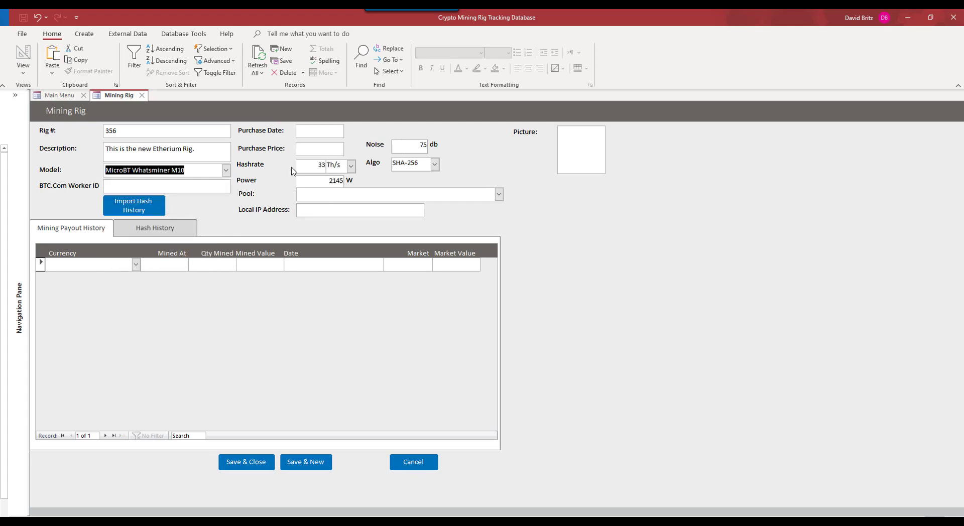
pyautogui.click(422, 165)
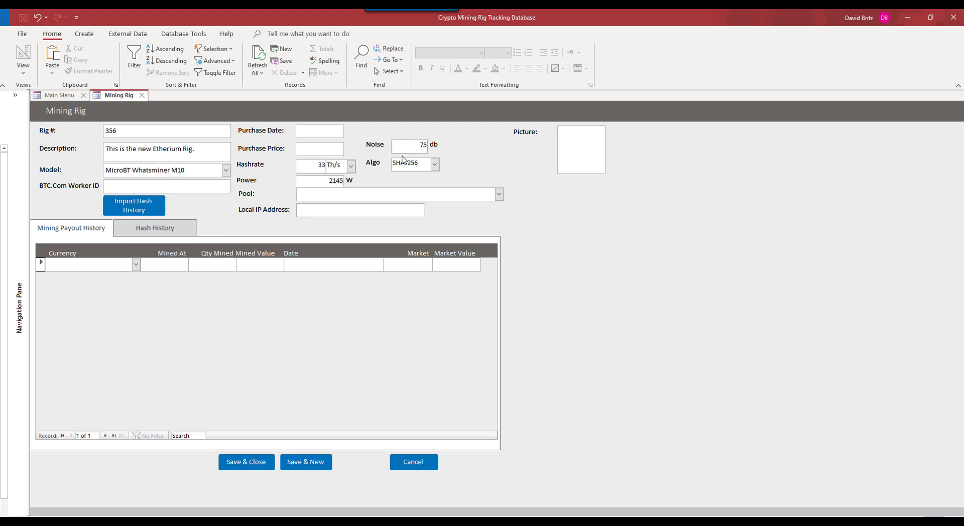
pyautogui.click(501, 197)
pyautogui.click(321, 205)
pyautogui.press('Tab')
pyautogui.press('Tab')
pyautogui.write('6000')
pyautogui.press('Tab')
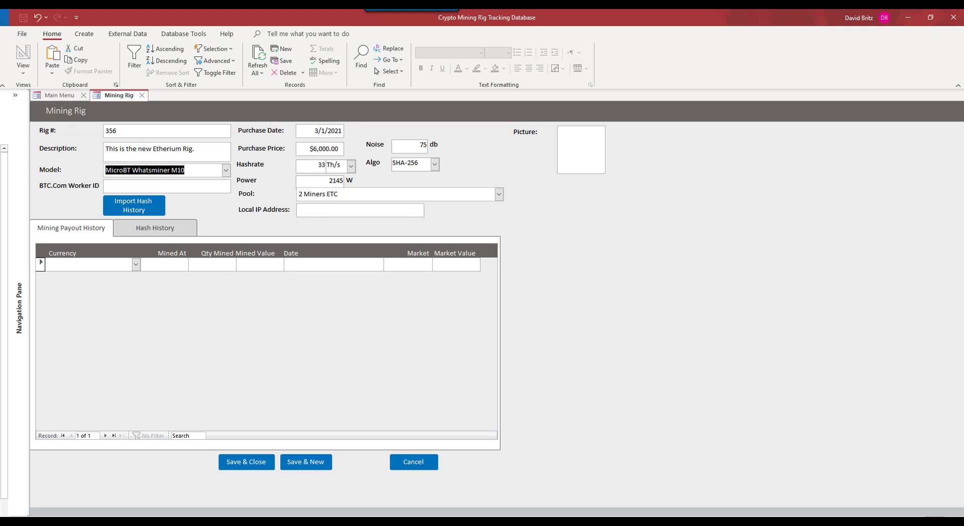
pyautogui.click(340, 210)
pyautogui.click(594, 135)
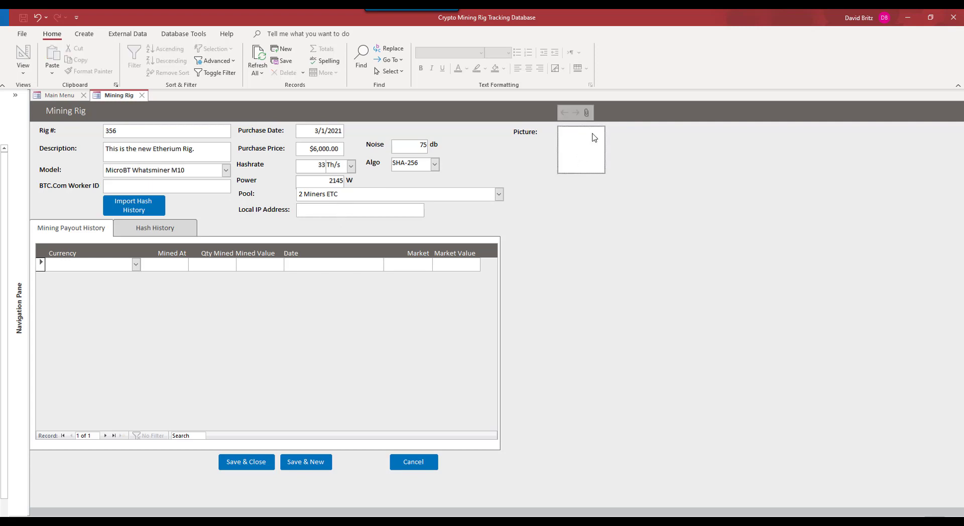
pyautogui.click(586, 113)
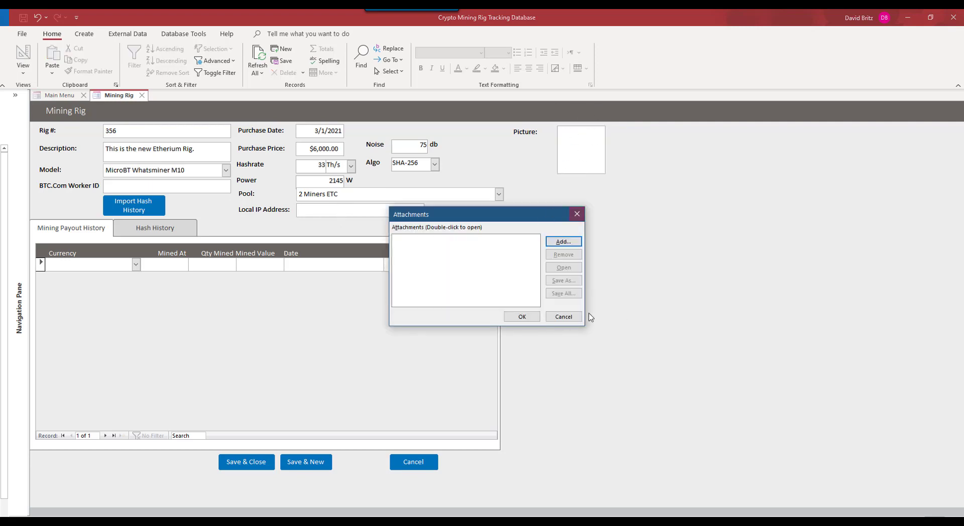
pyautogui.click(572, 317)
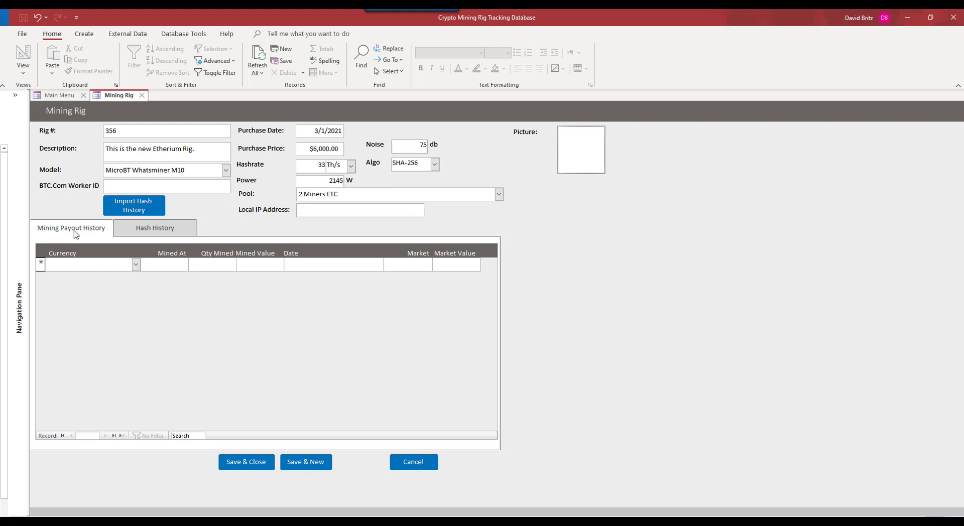
# Step: Choose Ethereum as the currency of the first payout row
pyautogui.press('Tab')
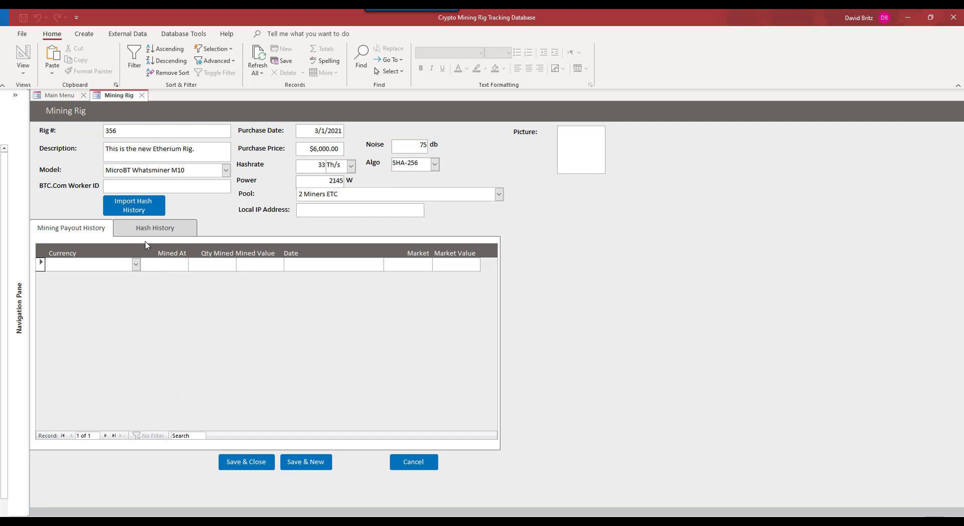
pyautogui.click(151, 229)
pyautogui.click(77, 229)
pyautogui.click(136, 265)
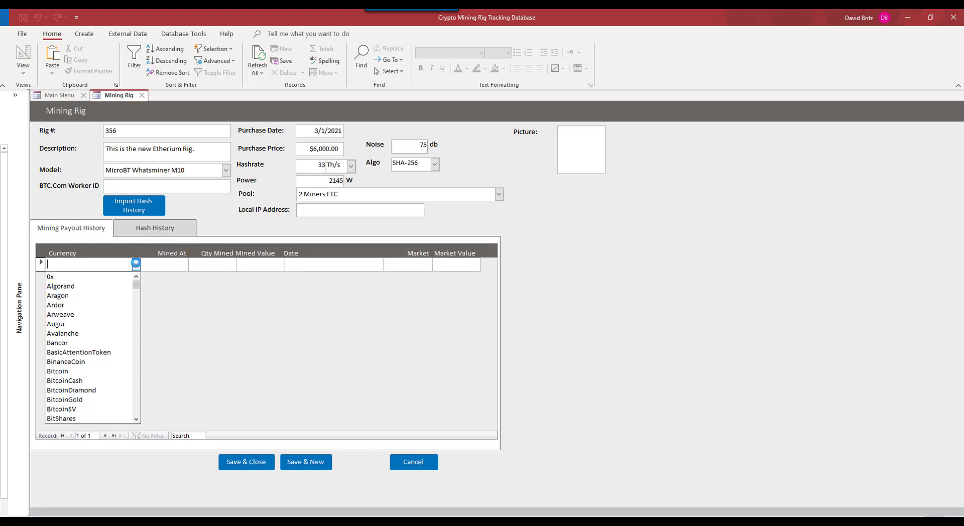
pyautogui.moveTo(137, 279); pyautogui.dragTo(136, 411)
pyautogui.scroll(2, 82, 287)
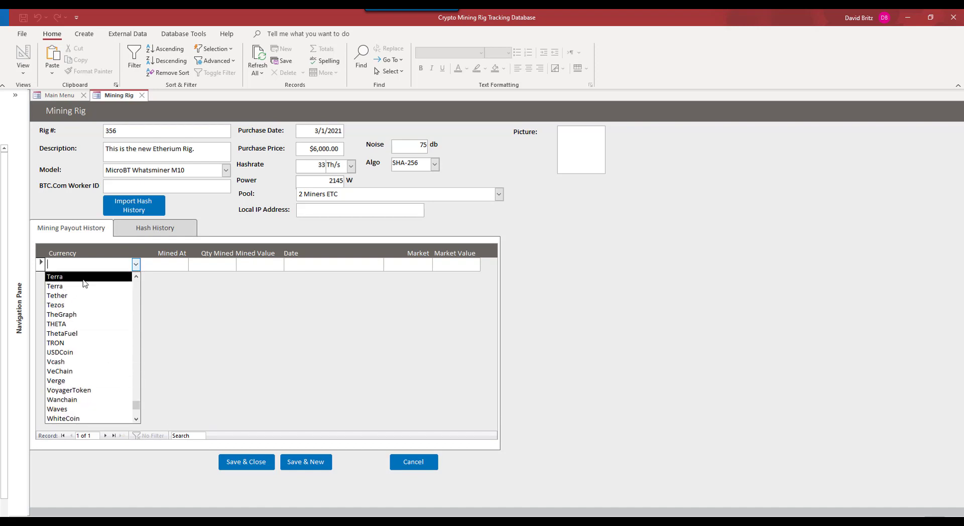
pyautogui.write('ethereum')
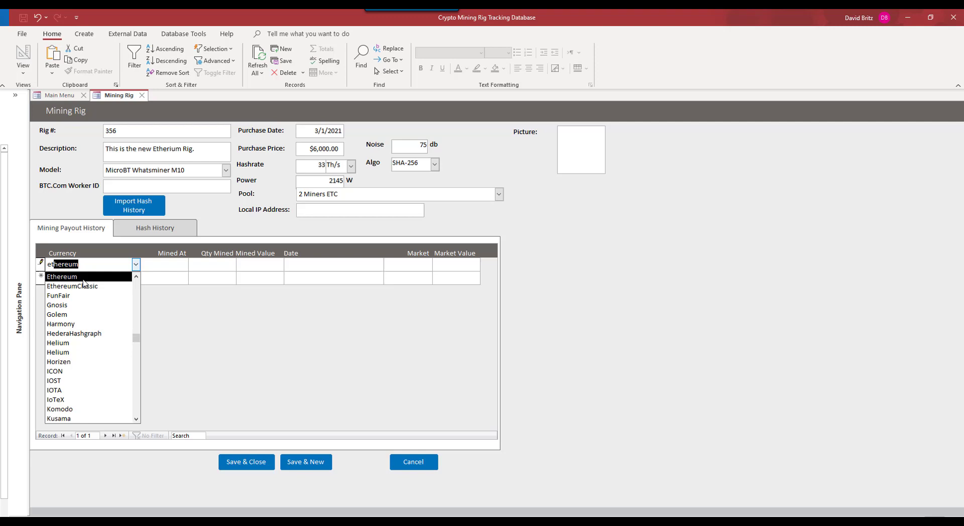
pyautogui.press('Return')
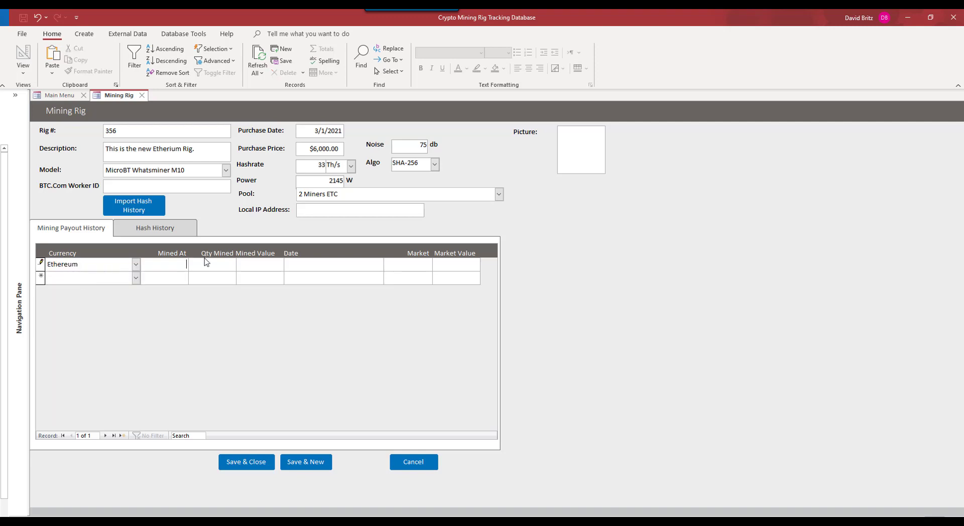
pyautogui.write('15')
# Step: Enter the first payout as 100 mined at $2,000.00 with a $2,000.00 market value
pyautogui.press('BackSpace')
pyautogui.press('BackSpace')
pyautogui.press('Tab')
pyautogui.write('100')
pyautogui.press('Tab')
pyautogui.click(422, 267)
pyautogui.press('Tab')
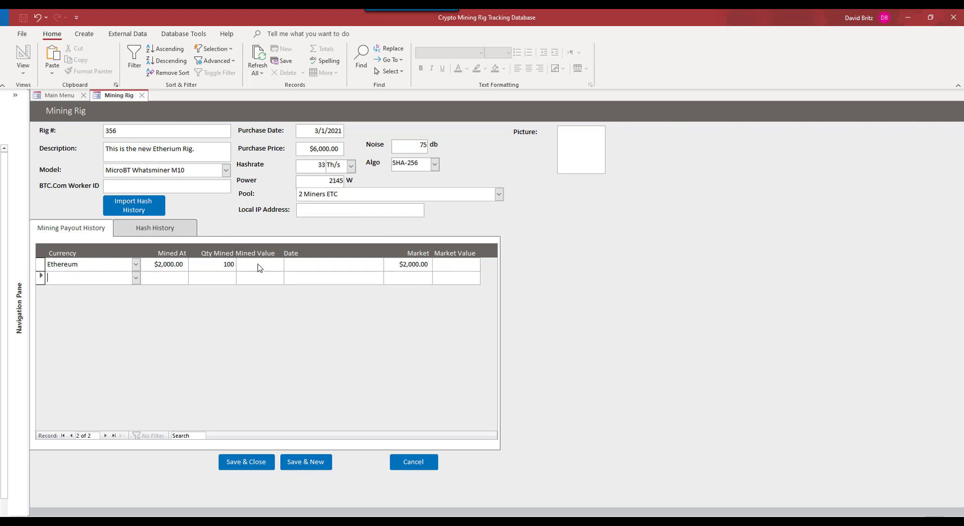
# Step: Date the first payout 4/1/2021, fill the second row's date, and Save & Close the rig
pyautogui.press('Up')
pyautogui.click(327, 262)
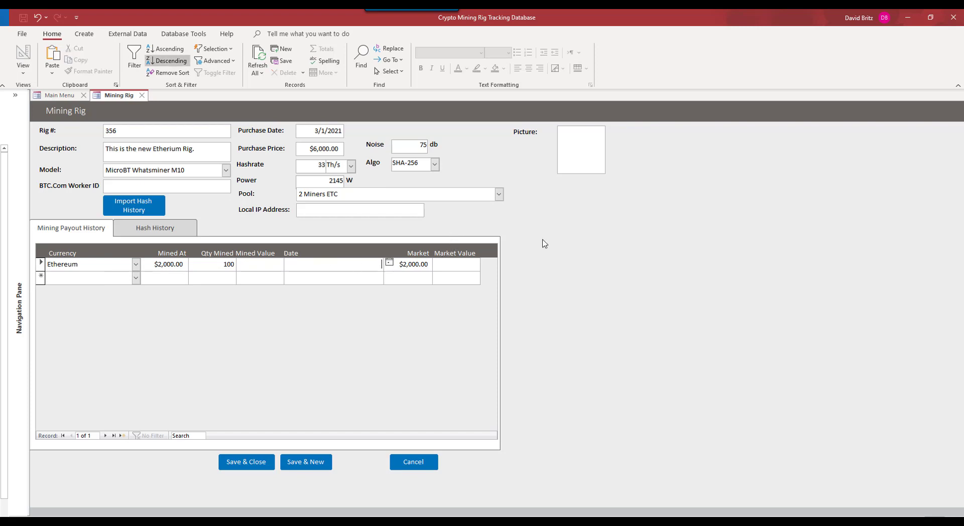
pyautogui.press('Tab')
pyautogui.click(375, 265)
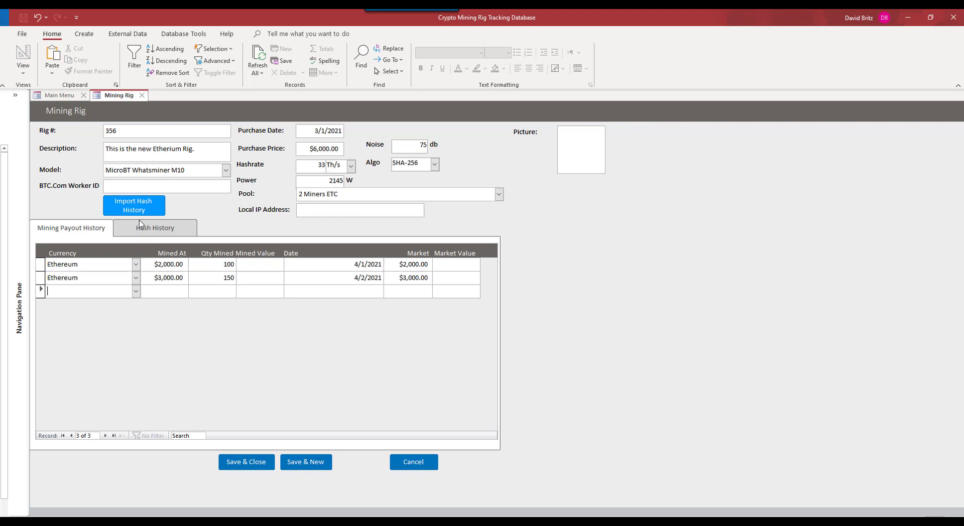
pyautogui.click(236, 463)
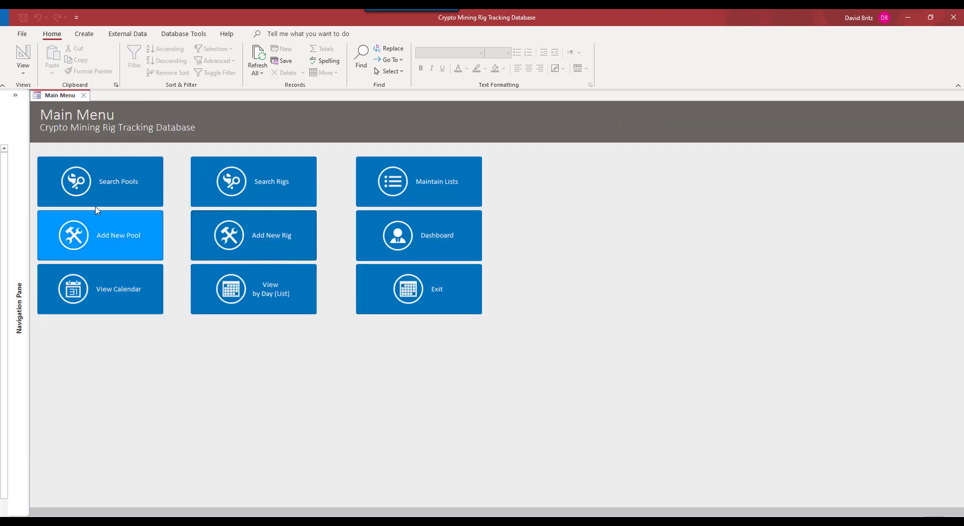
# Step: Glance at Add New Pool, then list all payouts by day, including the Augur row
pyautogui.click(97, 211)
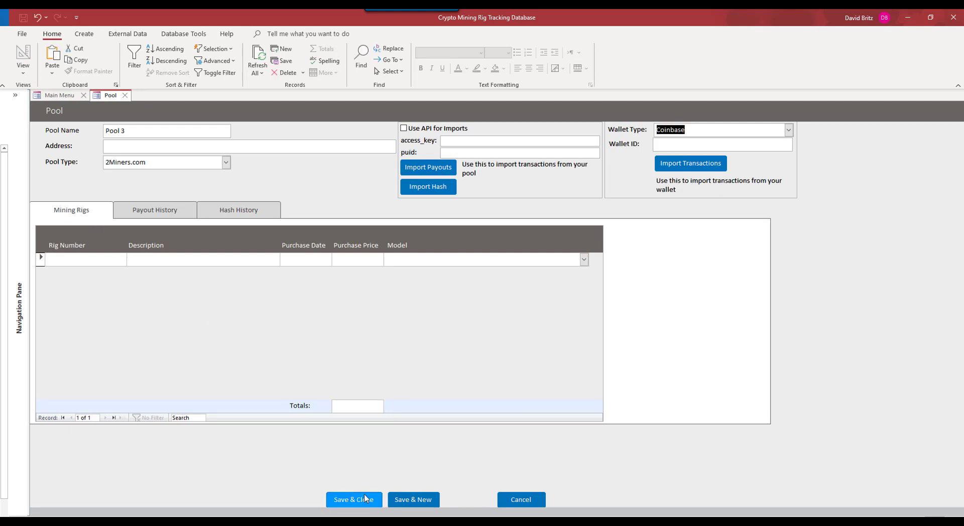
pyautogui.click(353, 501)
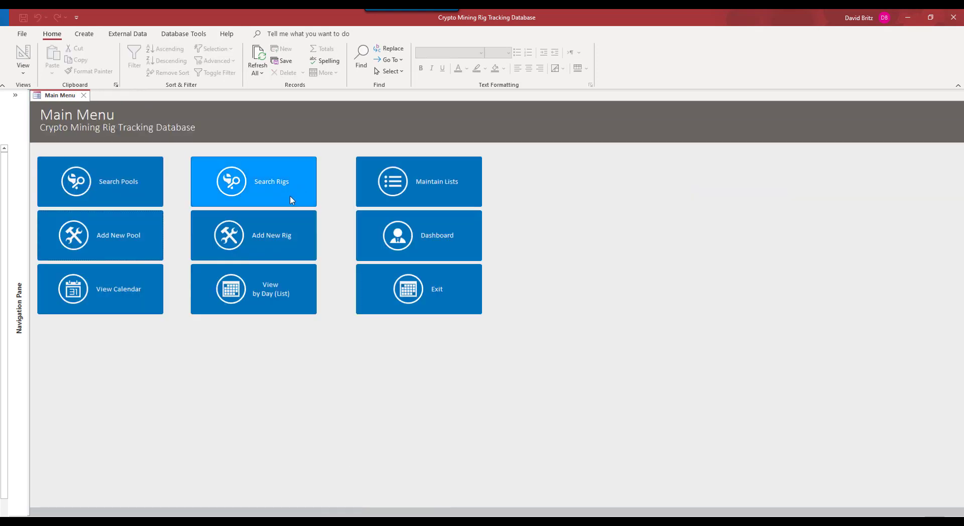
pyautogui.click(257, 300)
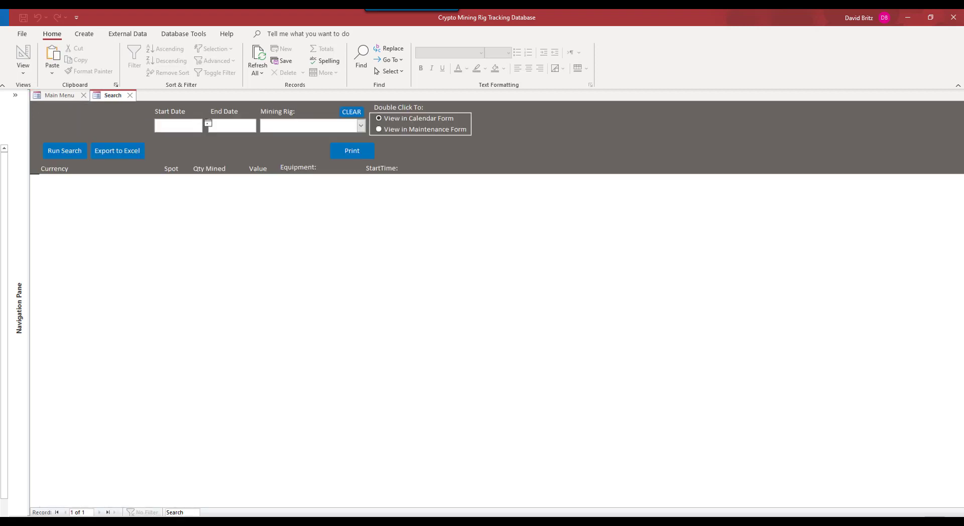
pyautogui.click(48, 153)
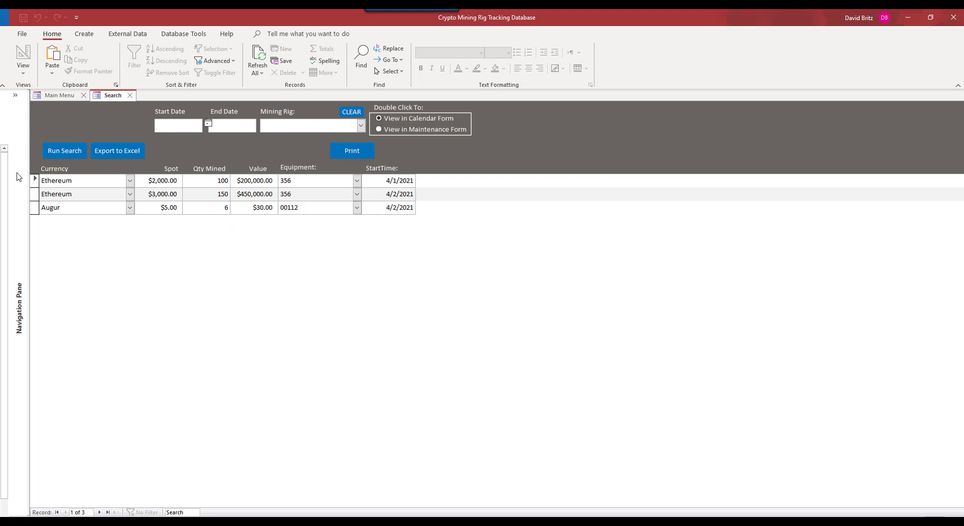
pyautogui.click(161, 208)
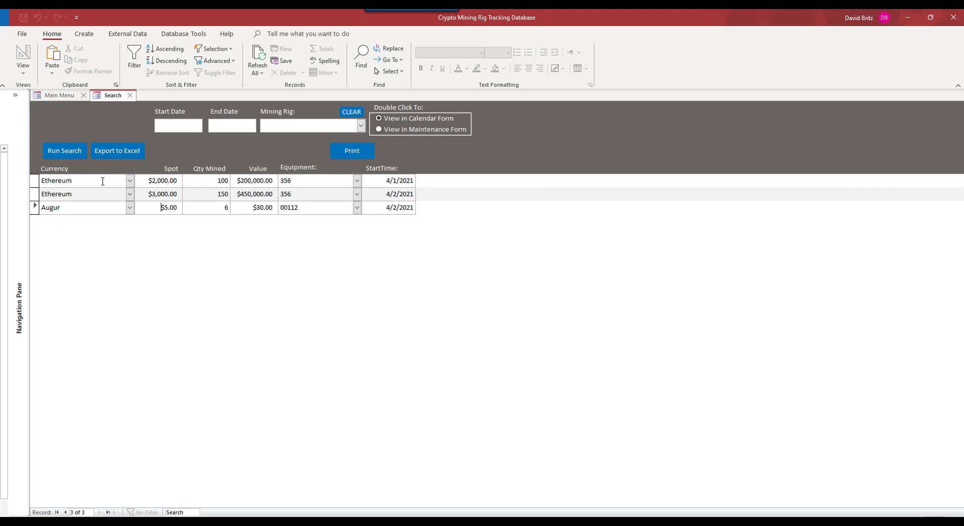
# Step: Open the payout in Calendar View, step through April 1–2, then view the week of March 29–April 4
pyautogui.doubleClick(103, 181)
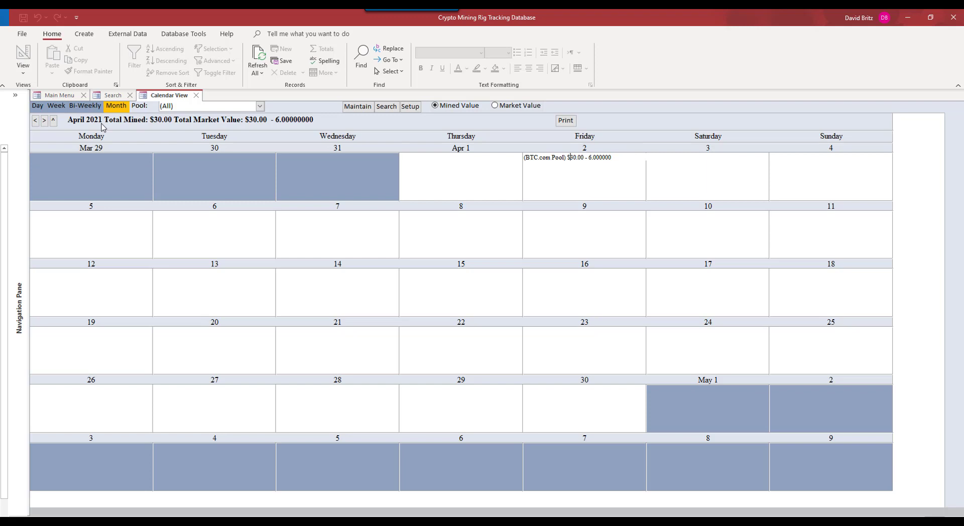
pyautogui.click(38, 108)
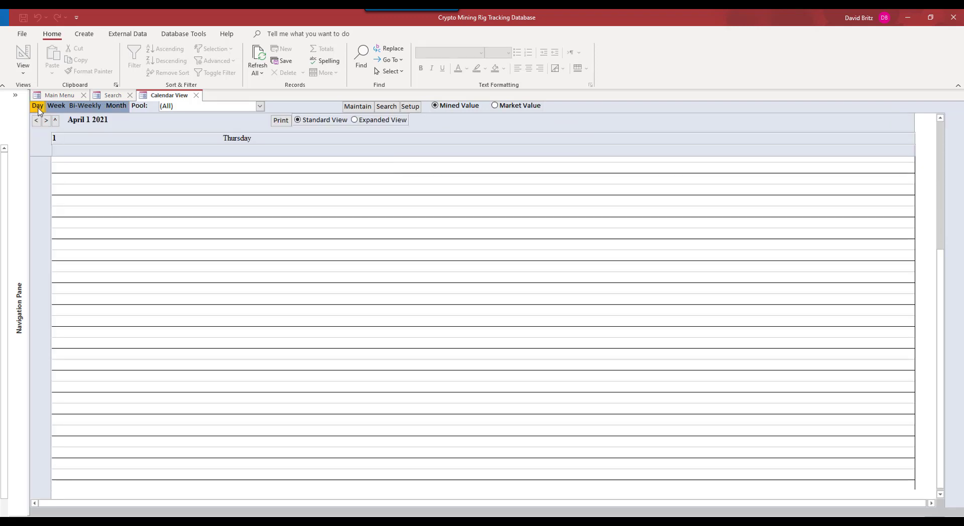
pyautogui.click(46, 120)
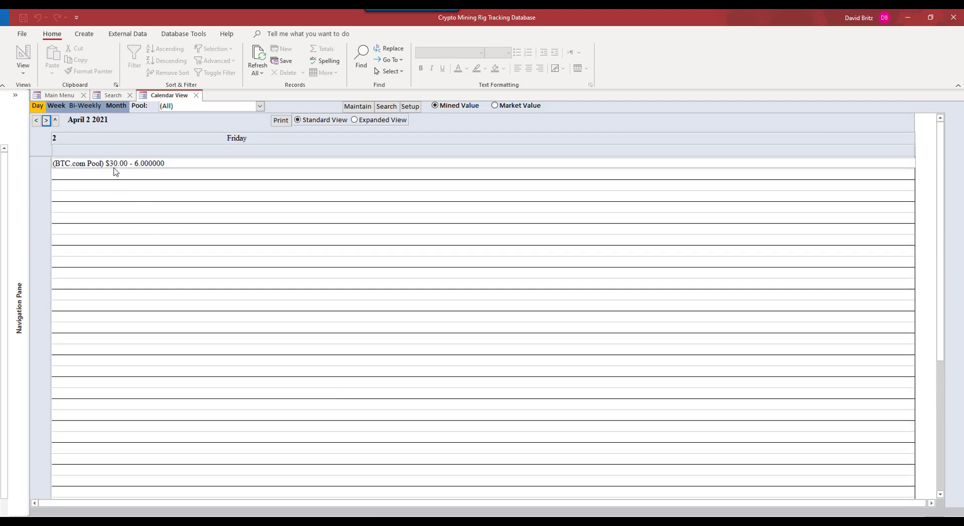
pyautogui.click(36, 121)
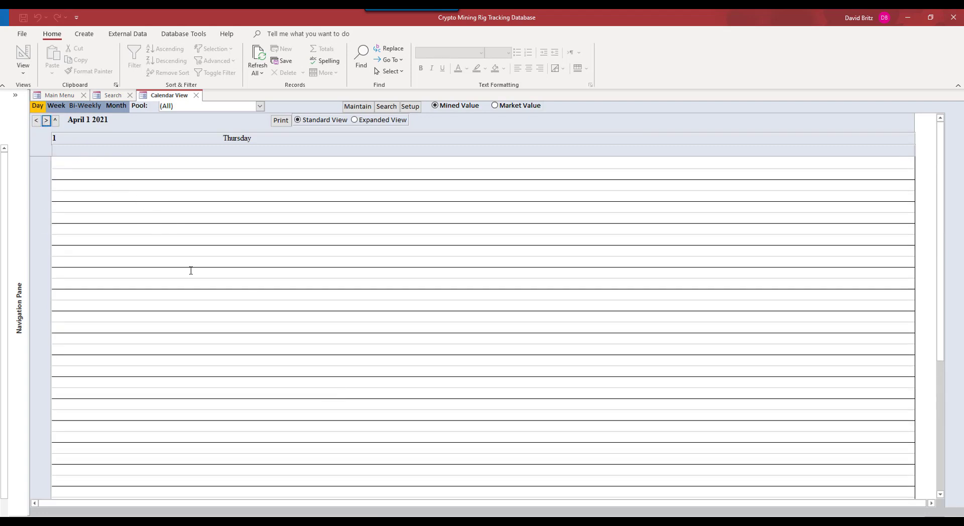
pyautogui.click(56, 107)
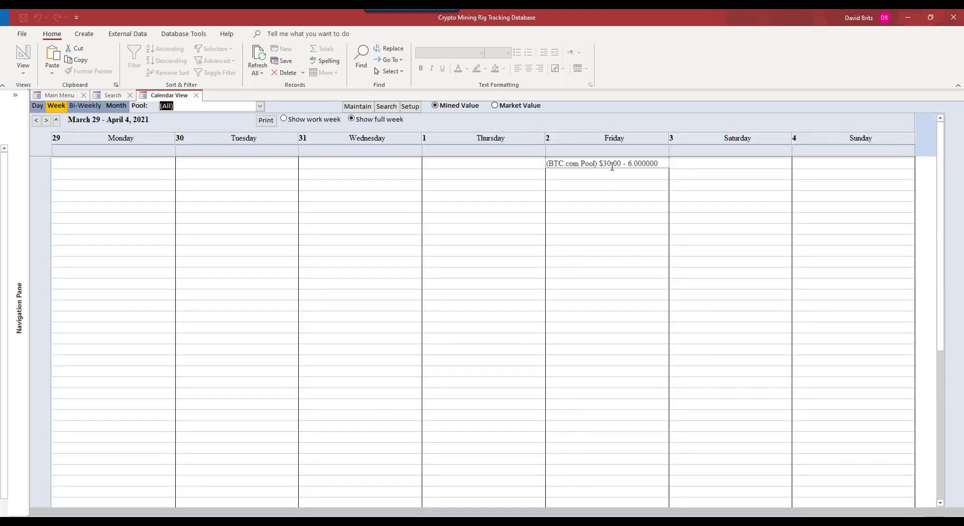
pyautogui.click(610, 164)
pyautogui.moveTo(663, 162); pyautogui.dragTo(510, 162)
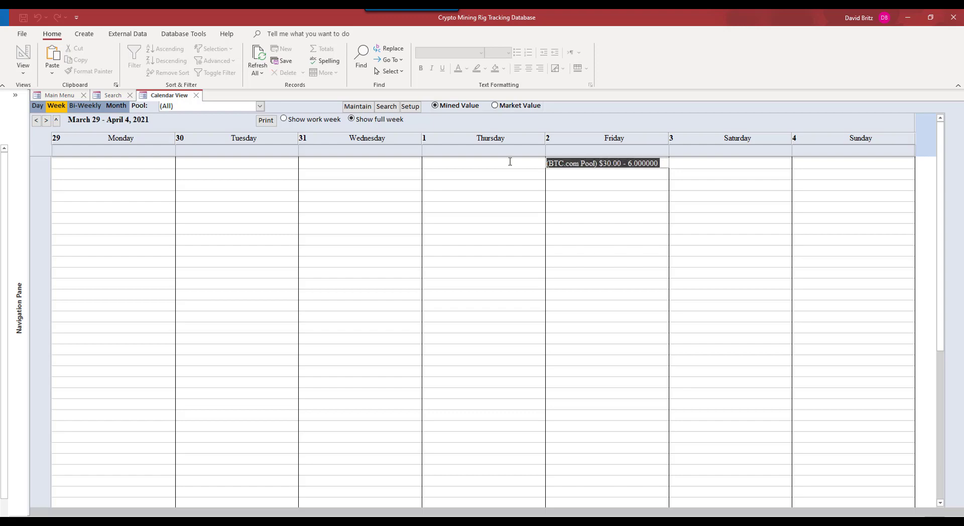
pyautogui.click(617, 241)
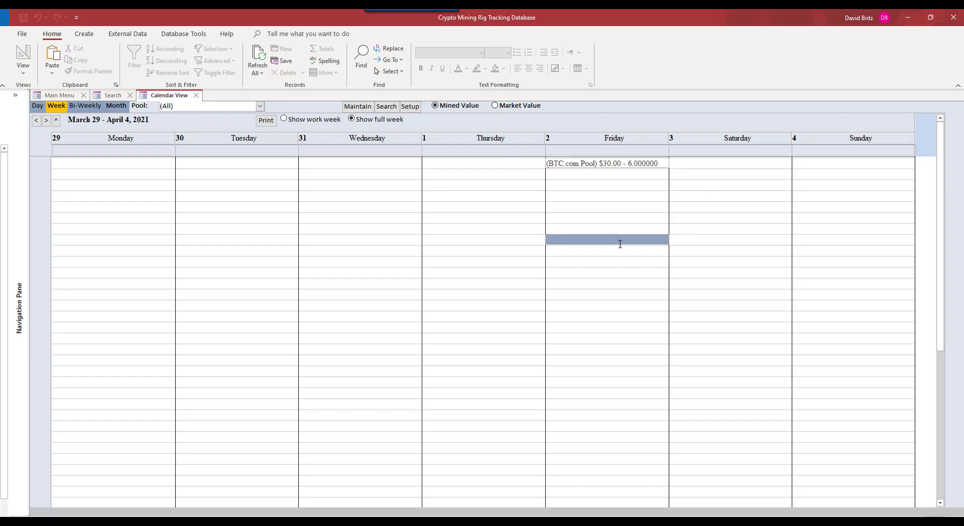
# Step: Return to the Main Menu and open the Sales Dashboard with April 2021's $30 bar
pyautogui.click(196, 95)
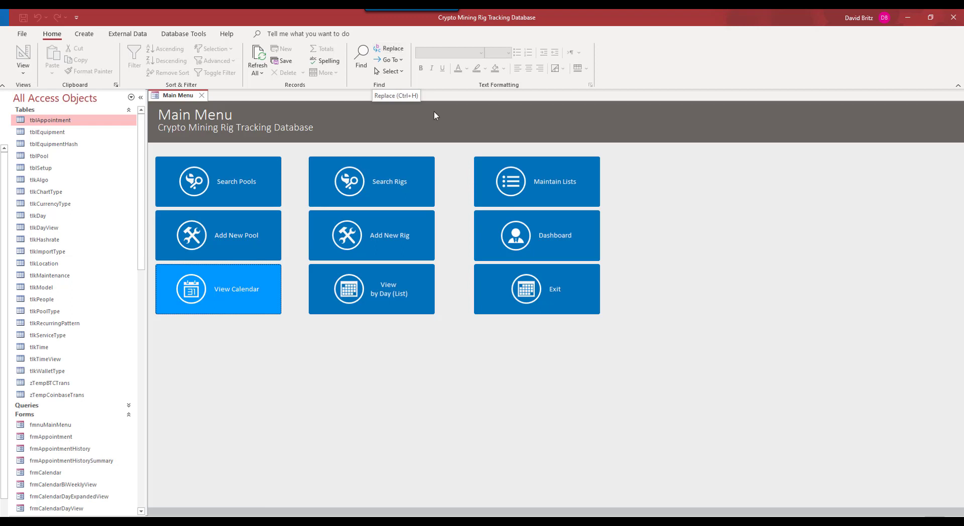
pyautogui.click(508, 233)
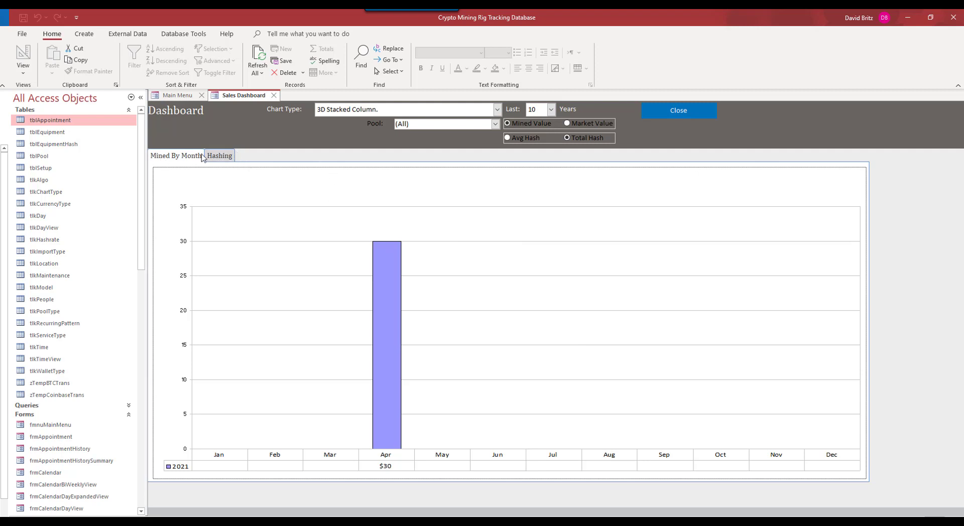
# Step: Close the Sales Dashboard form
pyautogui.click(668, 117)
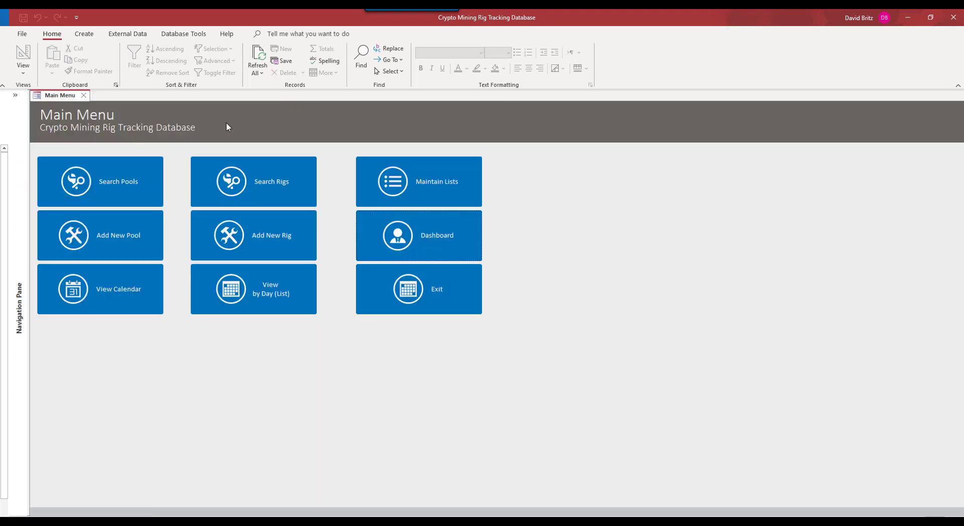